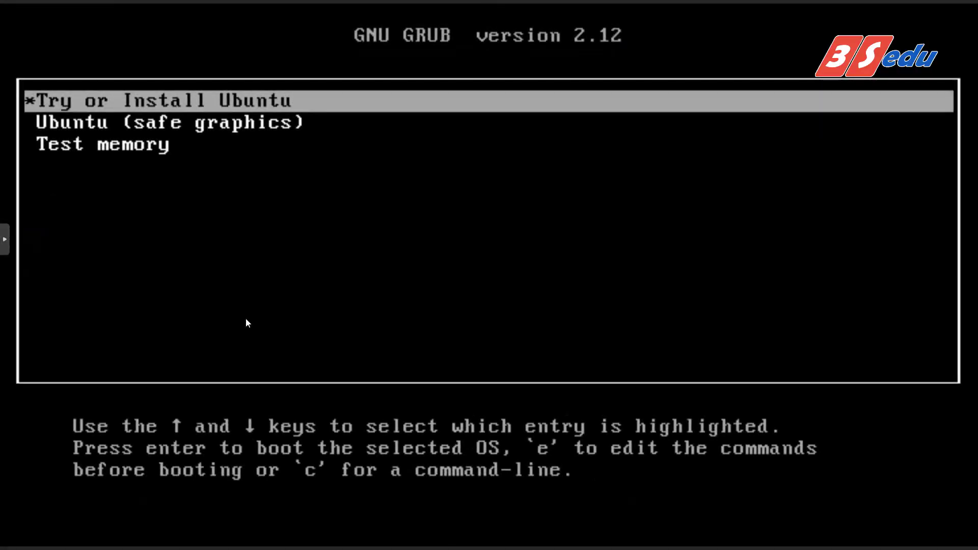
Boot the 'Try or Install Ubuntu' entry from the GRUB menu.
key(Return)
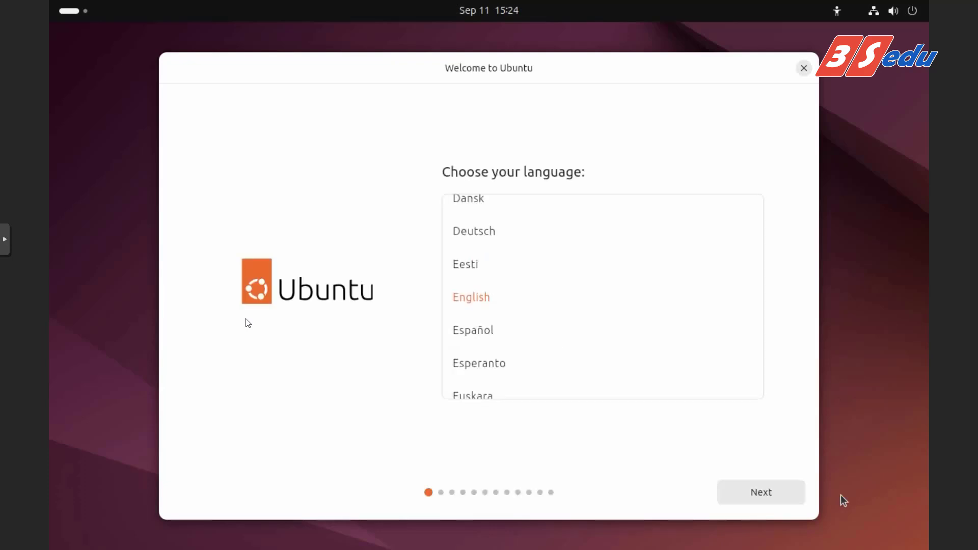
Accept English, default accessibility, the English (US) keyboard and the wired connection.
click(741, 494)
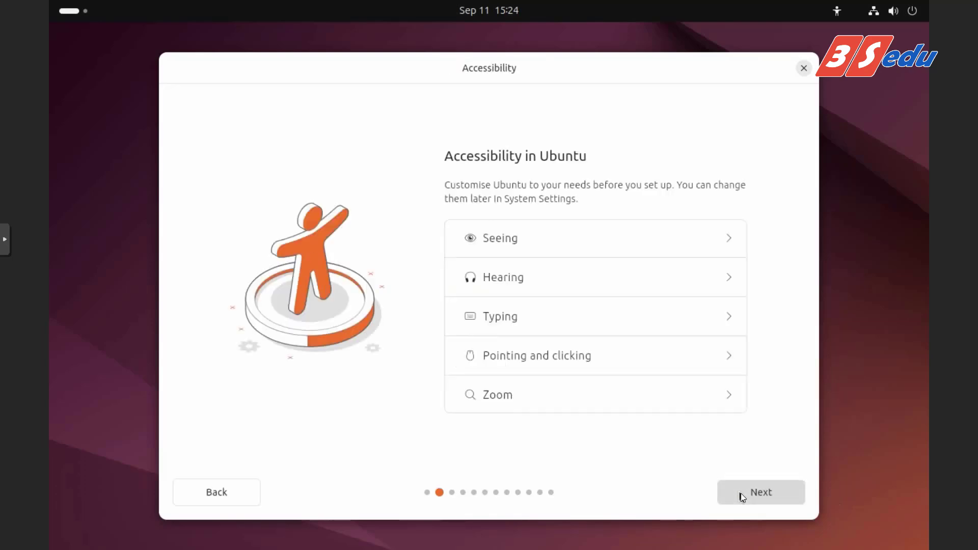
click(740, 493)
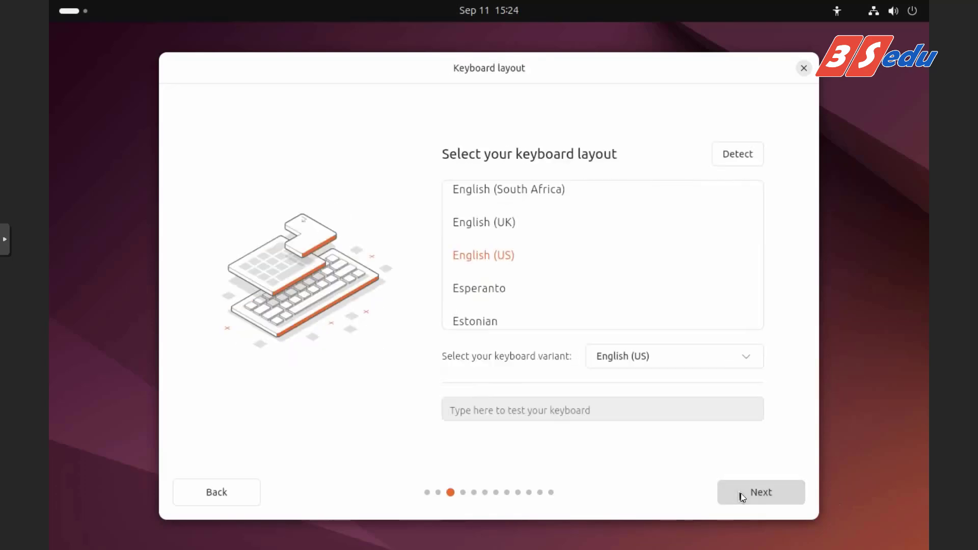
click(740, 493)
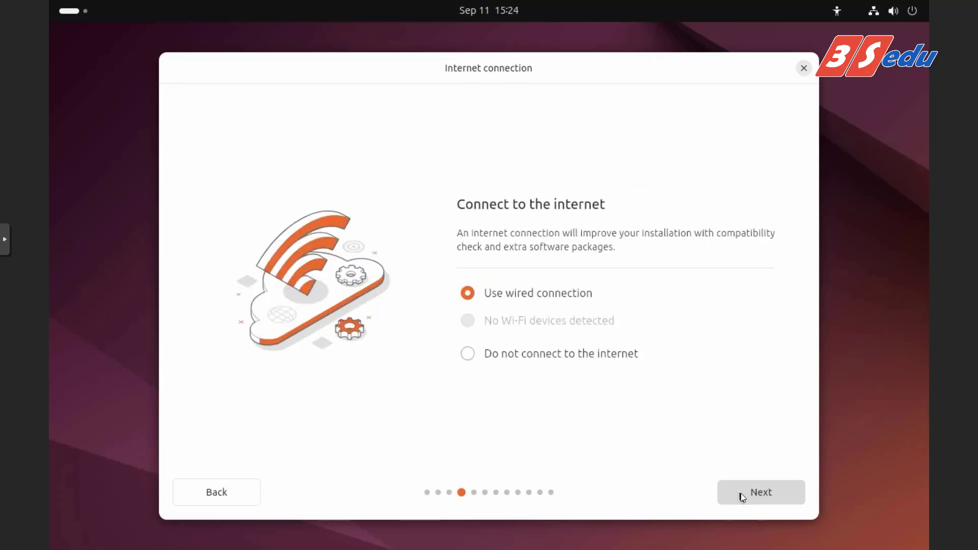
click(741, 493)
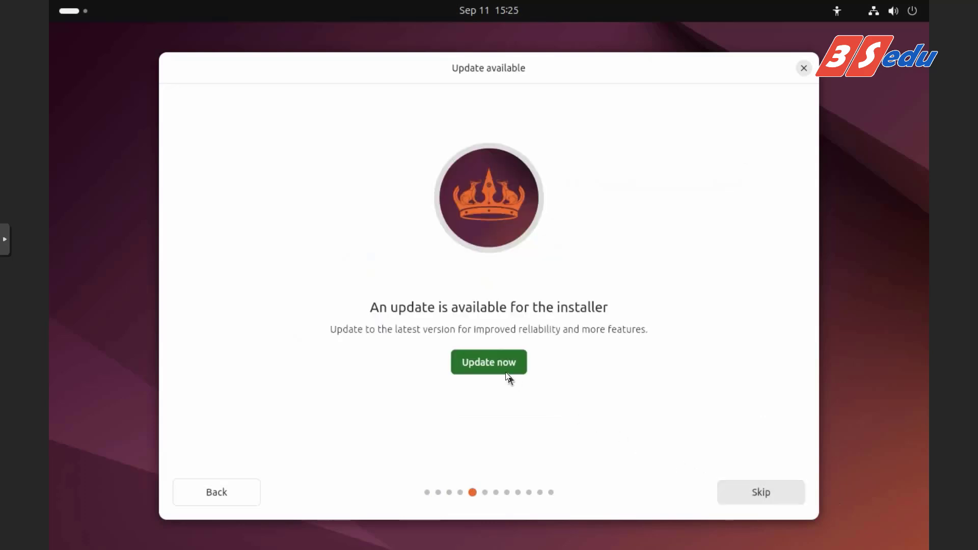
Update the installer to the latest version, then close it once the update is ready.
click(496, 360)
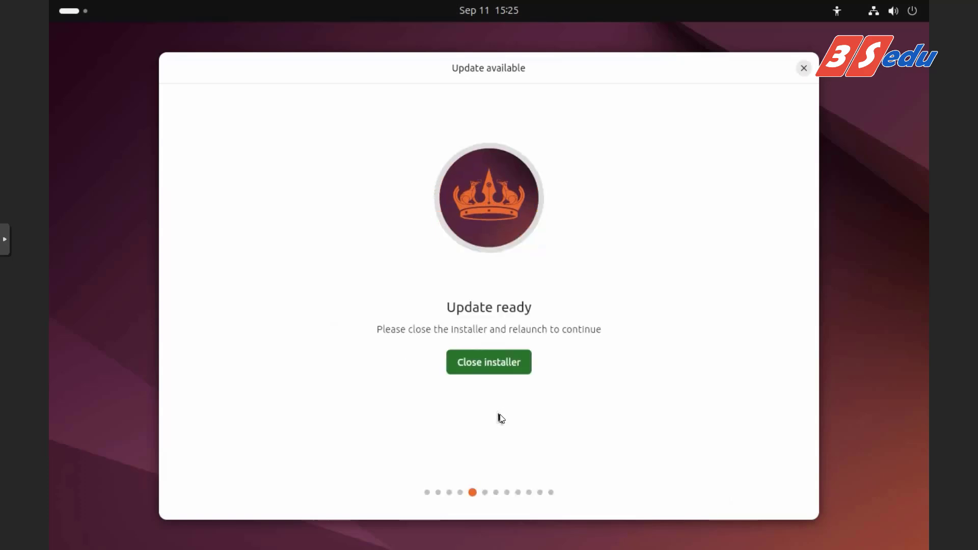
click(501, 363)
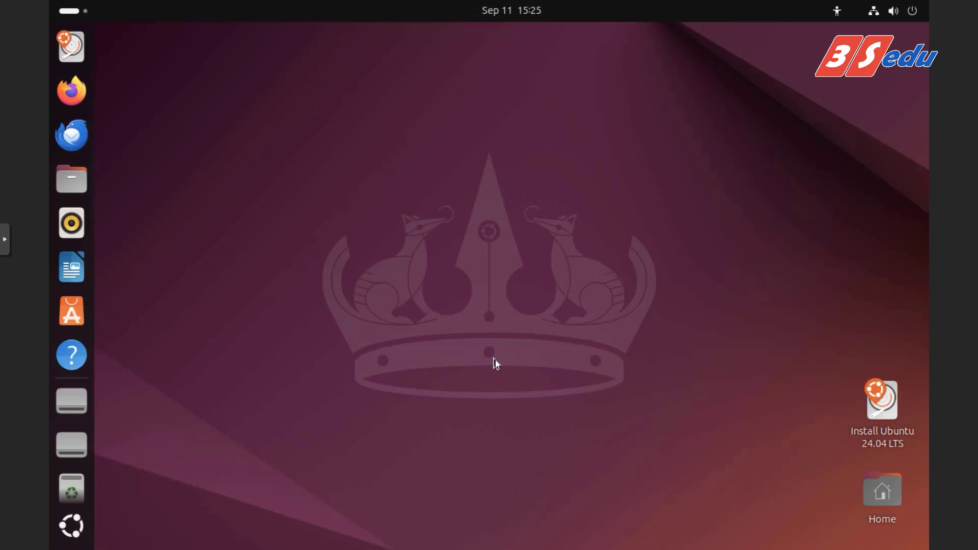
Relaunch Install Ubuntu 24.04 LTS and accept English, accessibility, English (US) keyboard and wired connection.
double_click(885, 409)
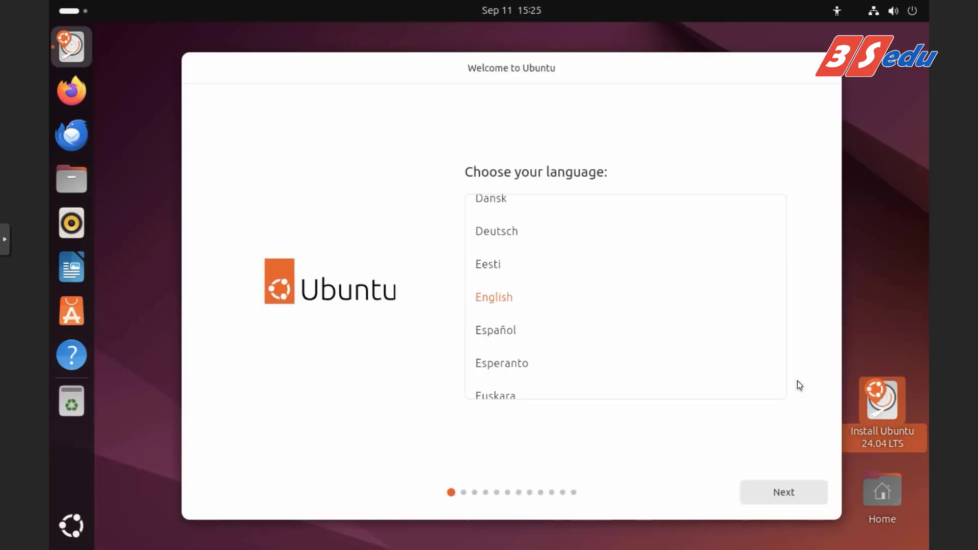
click(779, 491)
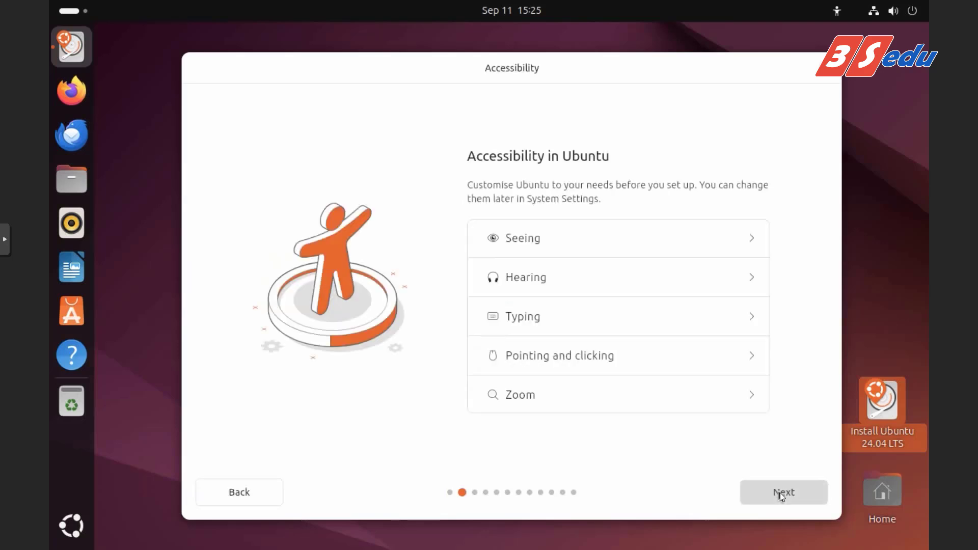
click(780, 494)
click(781, 494)
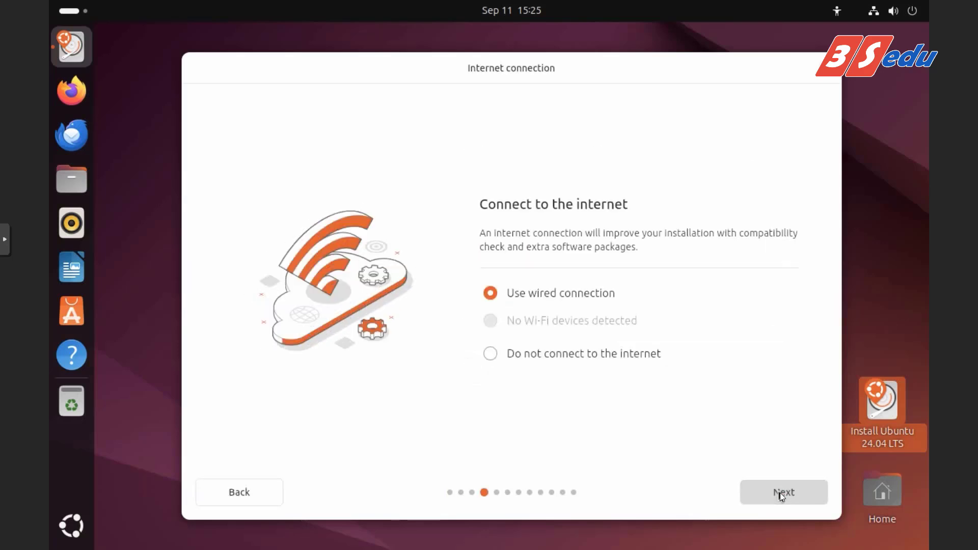
click(780, 493)
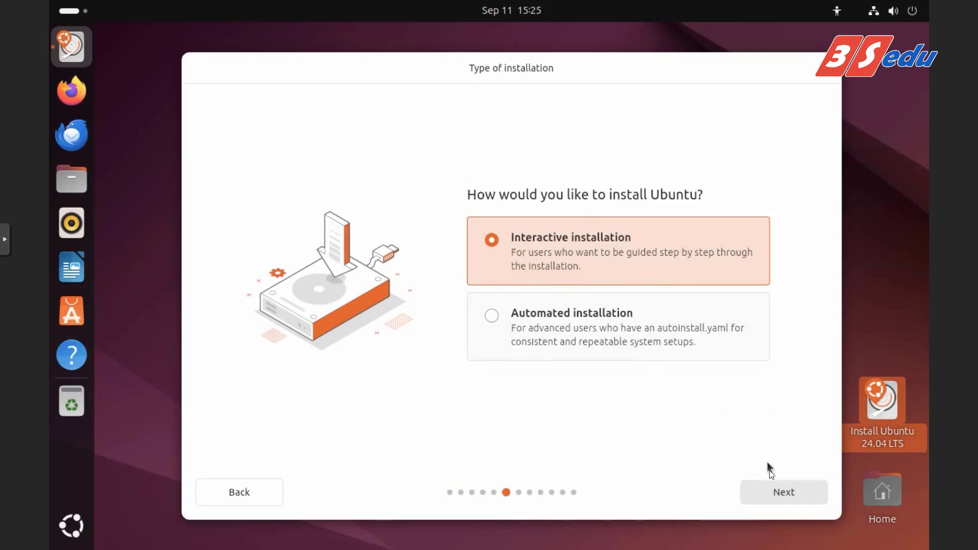
Choose Interactive installation with the Default selection of apps.
click(773, 495)
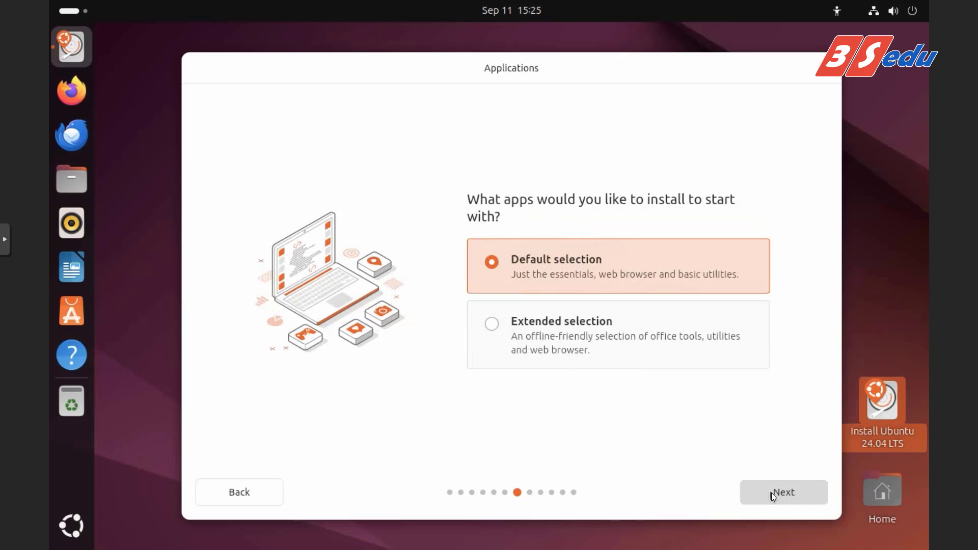
click(772, 493)
click(772, 493)
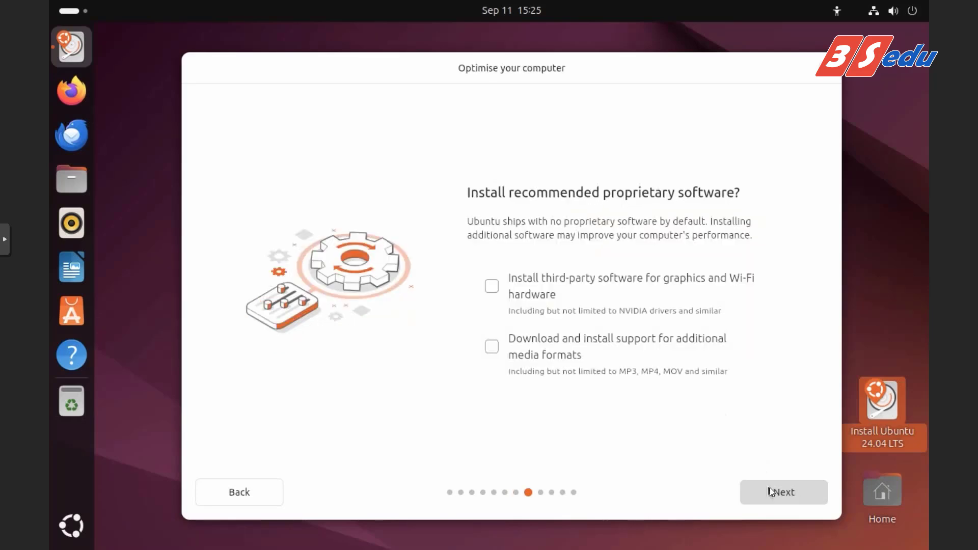
Enable third-party drivers and extra media formats, and keep Erase disk and install Ubuntu.
click(496, 288)
click(493, 347)
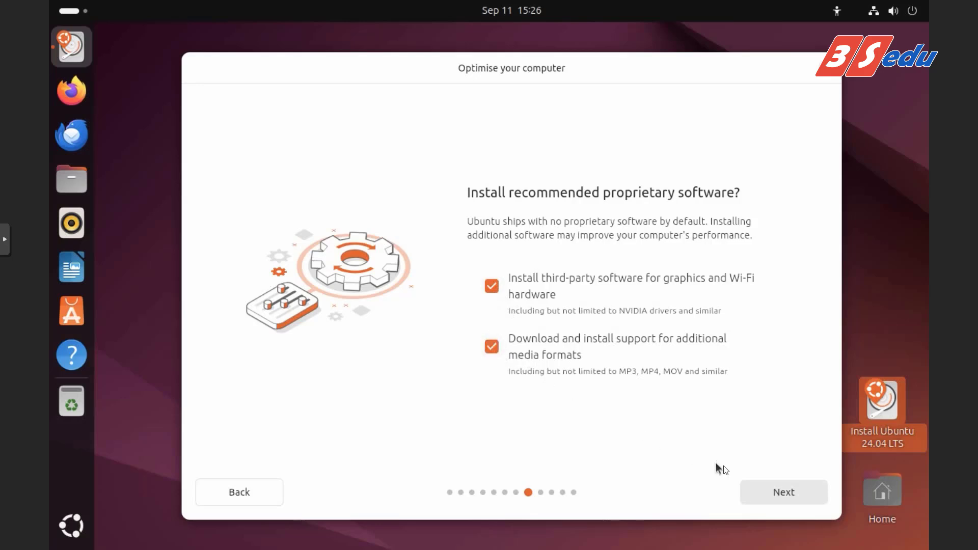
click(775, 495)
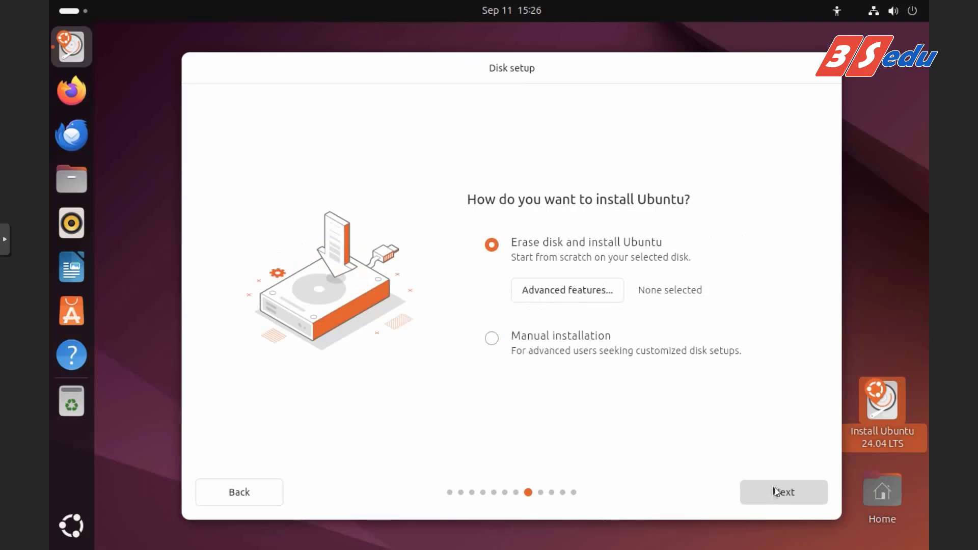
click(774, 492)
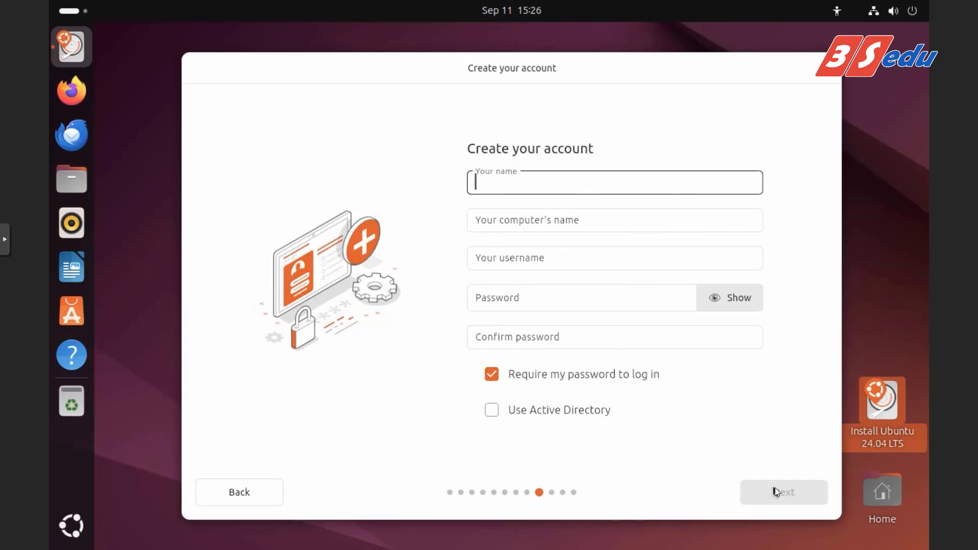
Create the account with its name, computer name Ubuntu-PC and a confirmed password.
text(Demo)
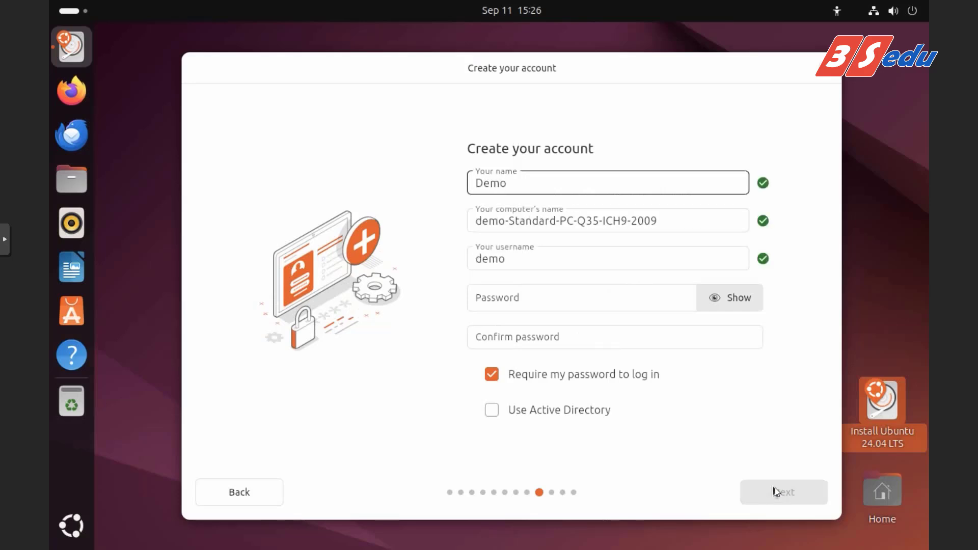
key(Tab)
text(U)
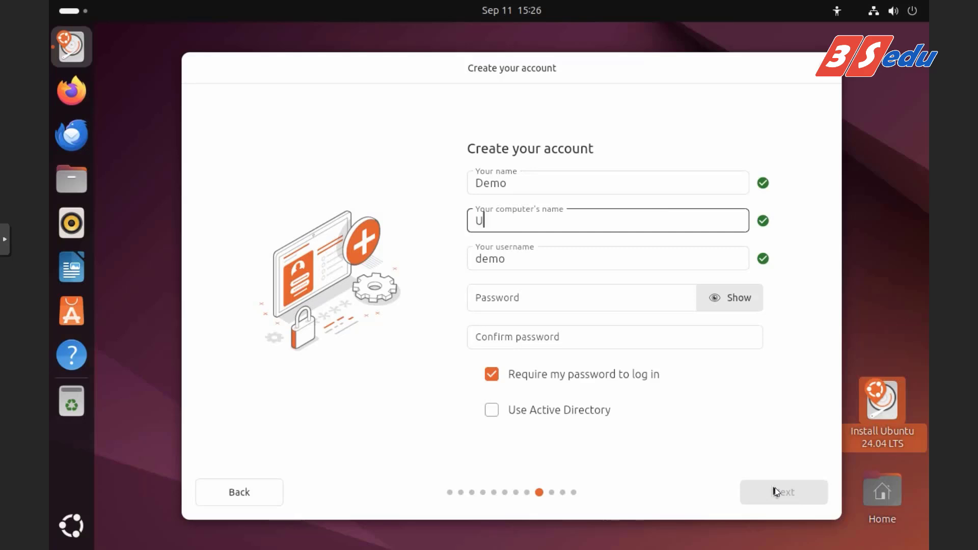
text(buntu-PC)
key(Tab)
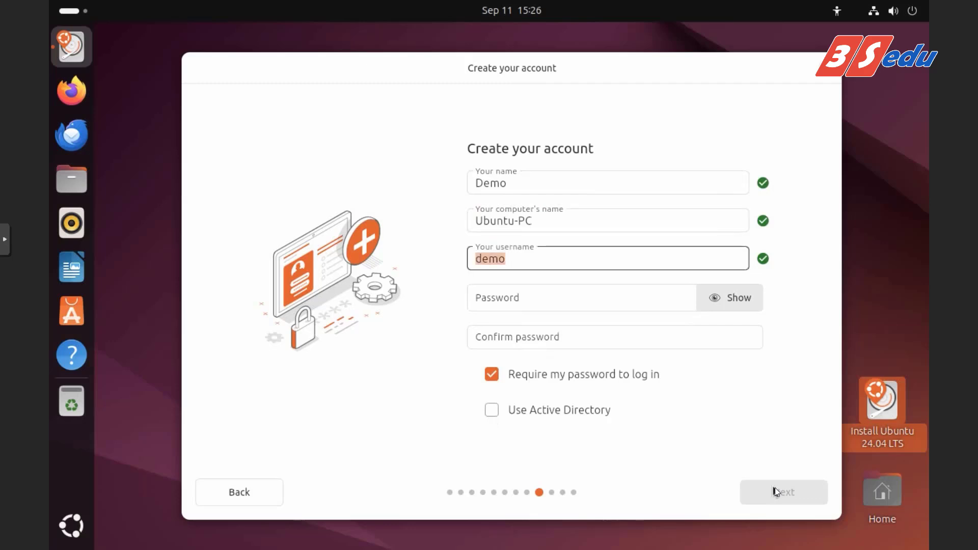
key(Tab)
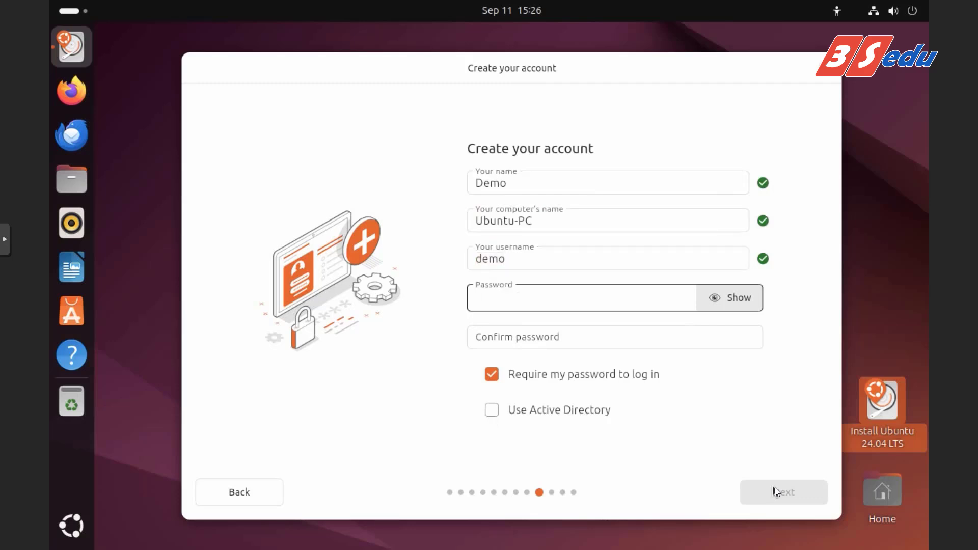
text(demo12)
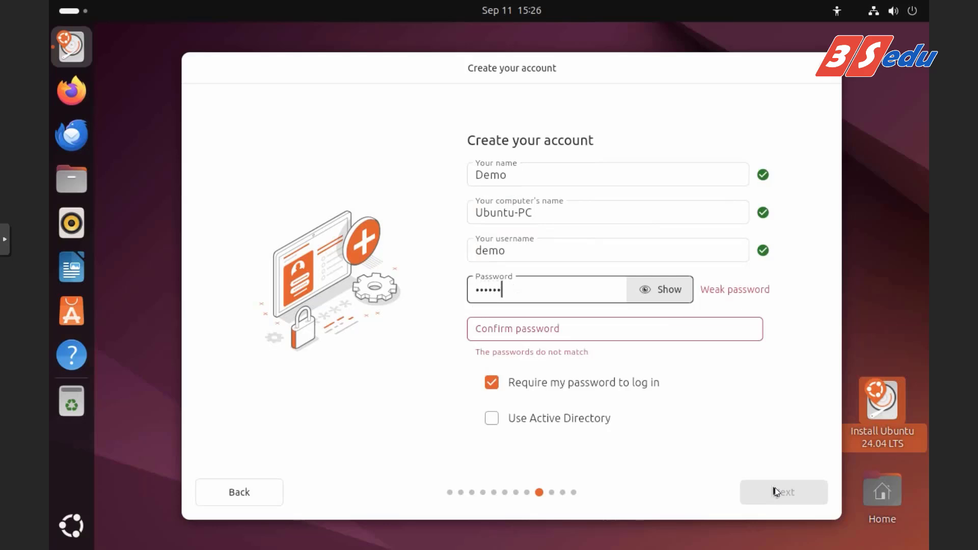
key(Tab)
key(Tab)
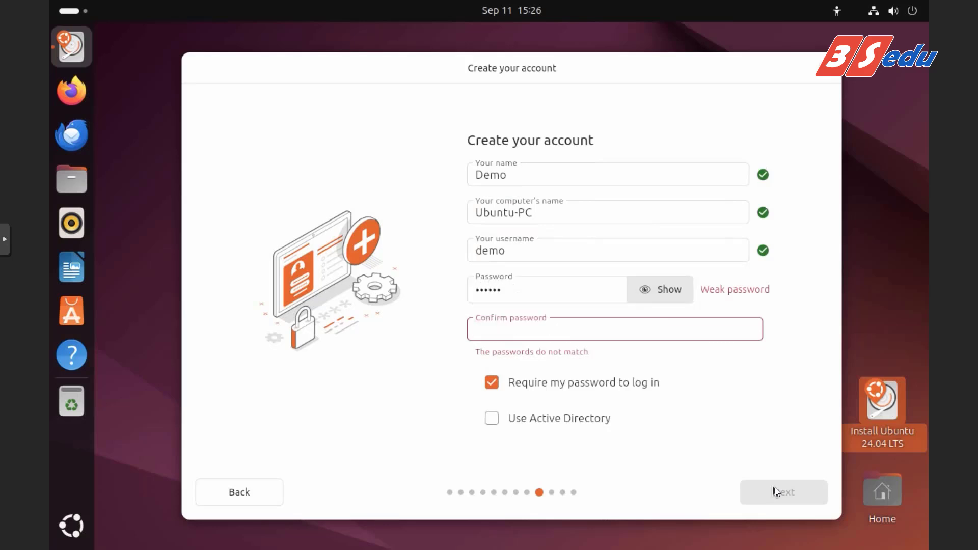
text(demo12)
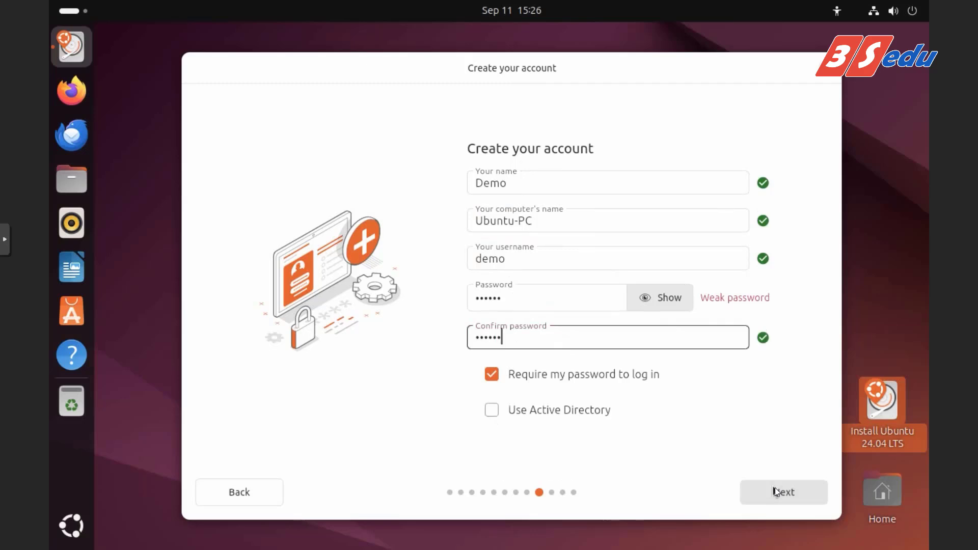
key(Tab)
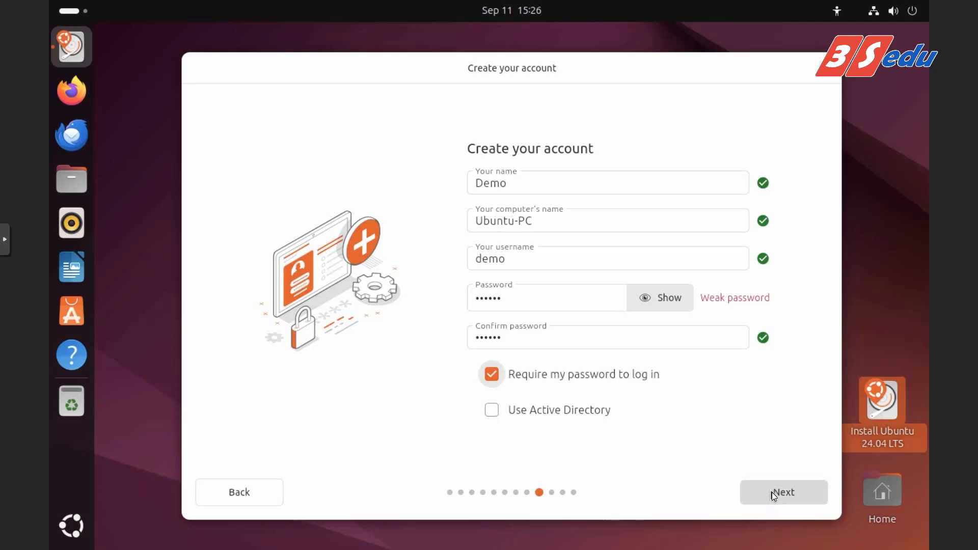
click(773, 493)
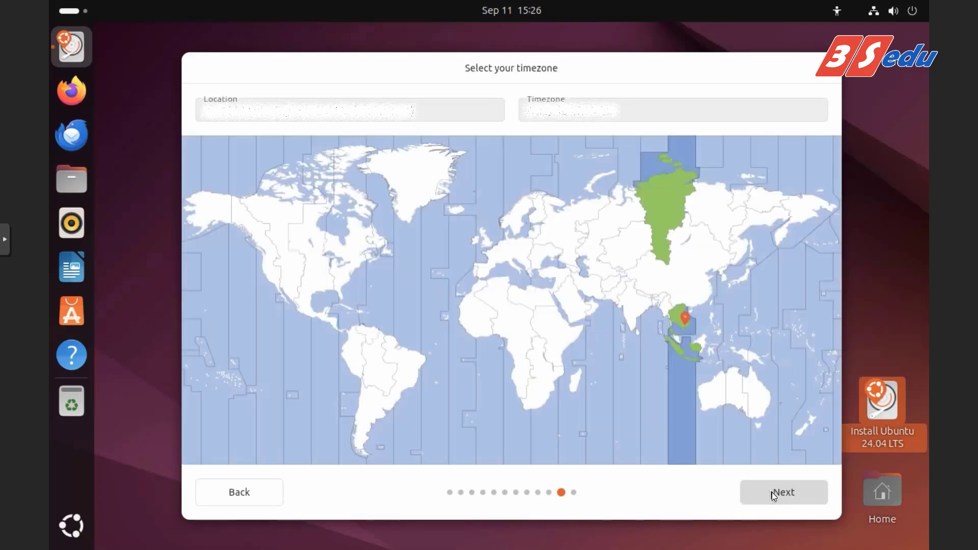
Keep the detected timezone, start the install from Review your choices, and show the log.
click(773, 493)
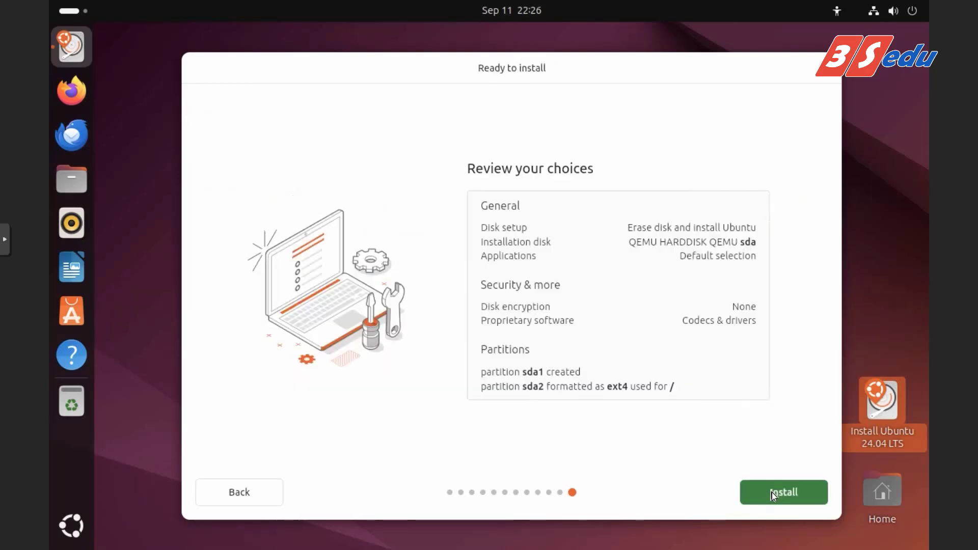
click(773, 493)
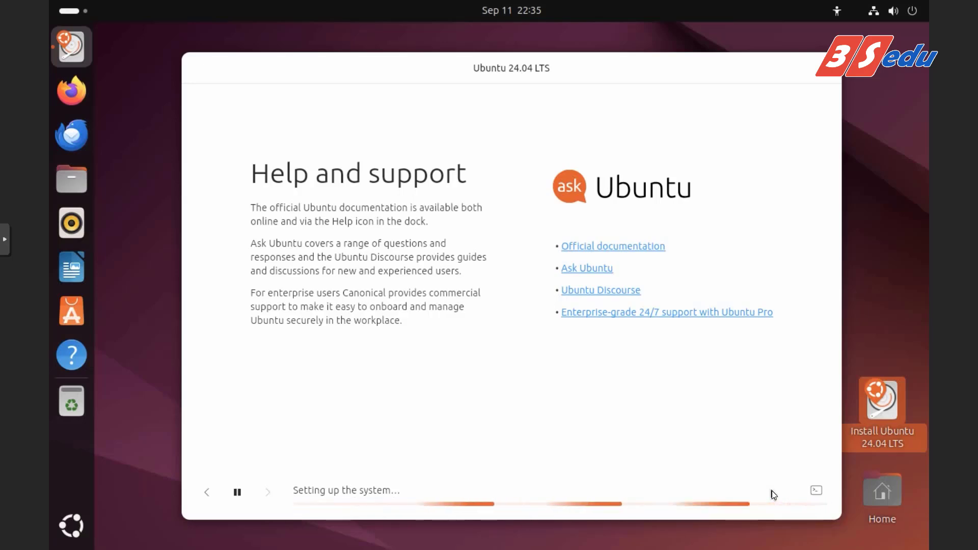
click(815, 491)
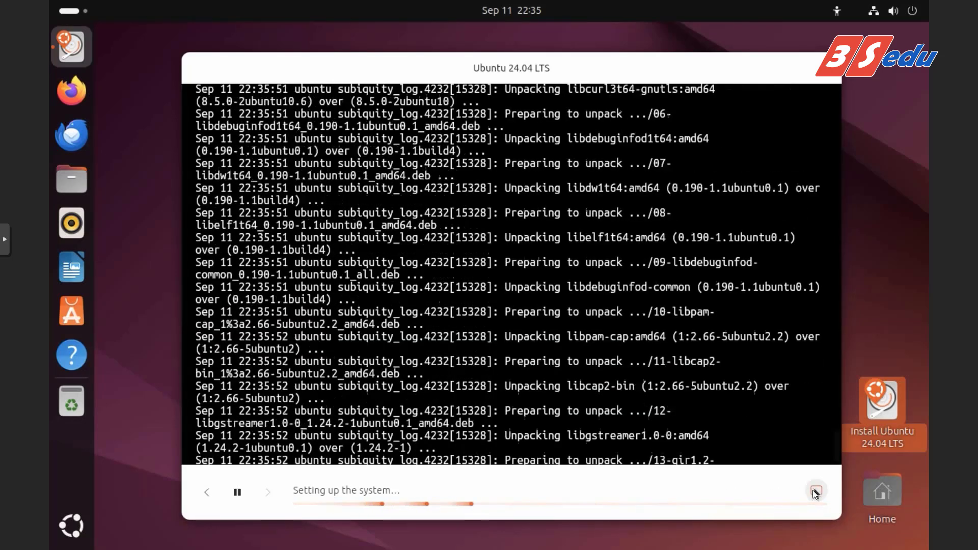